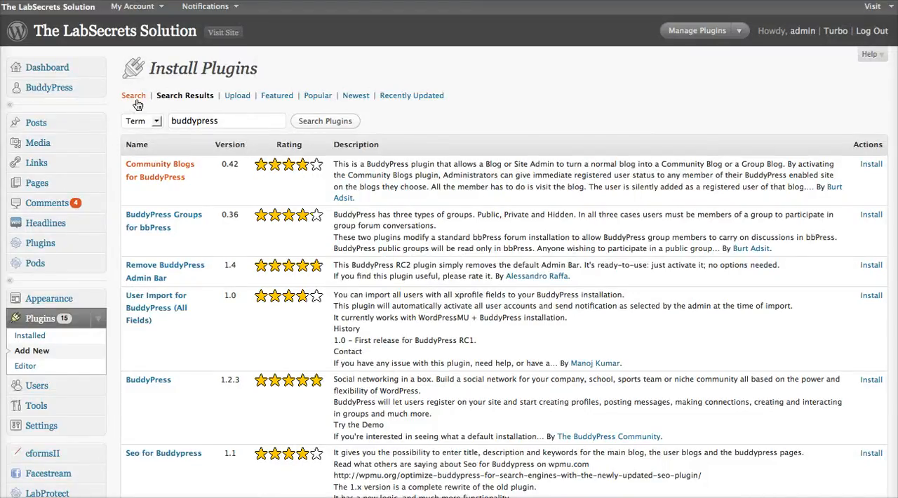
Review the Community Blogs for BuddyPress plugin's description, installation and other notes, and its WordPress compatibility, then close the details.
drag(238, 121, 155, 124)
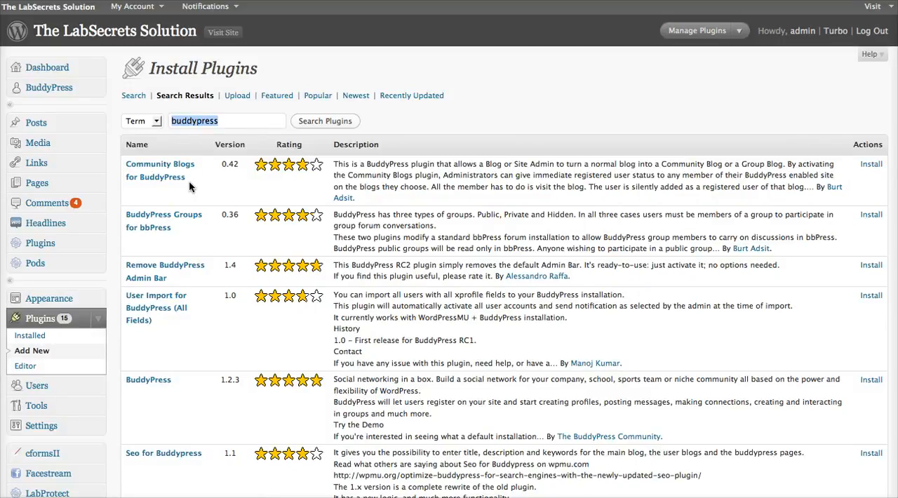
click(870, 164)
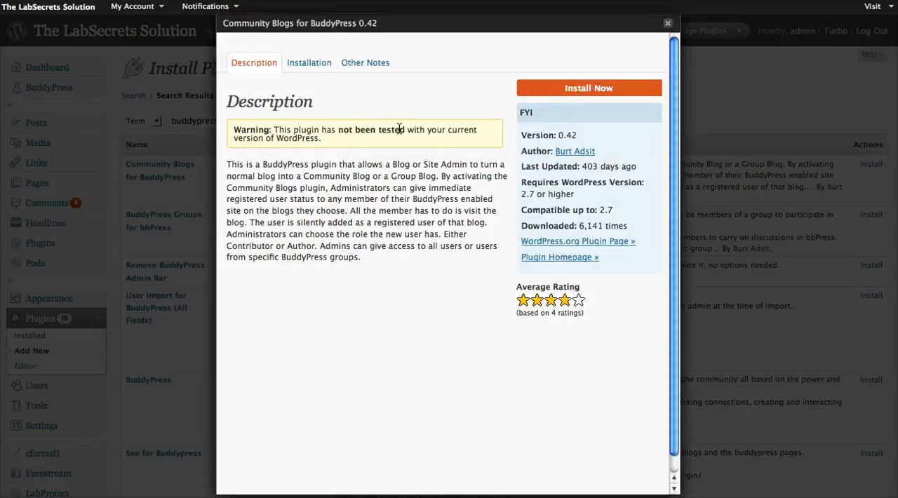
click(314, 61)
click(369, 63)
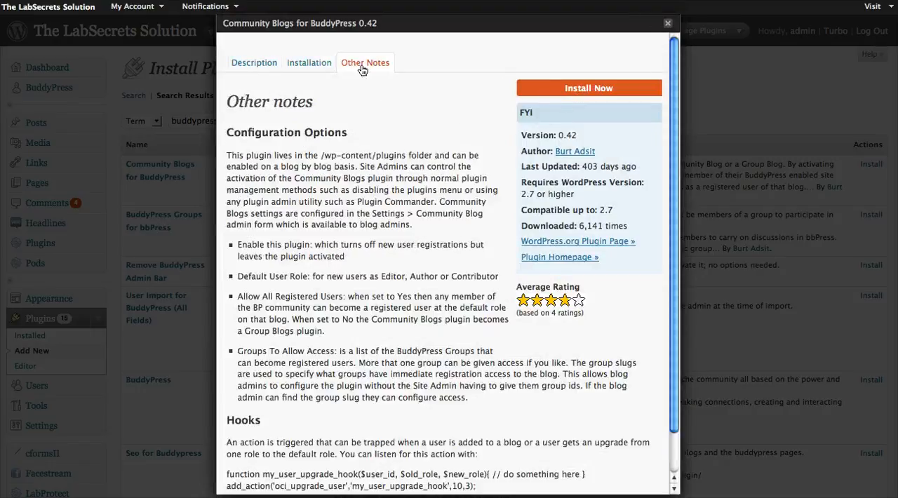
click(269, 66)
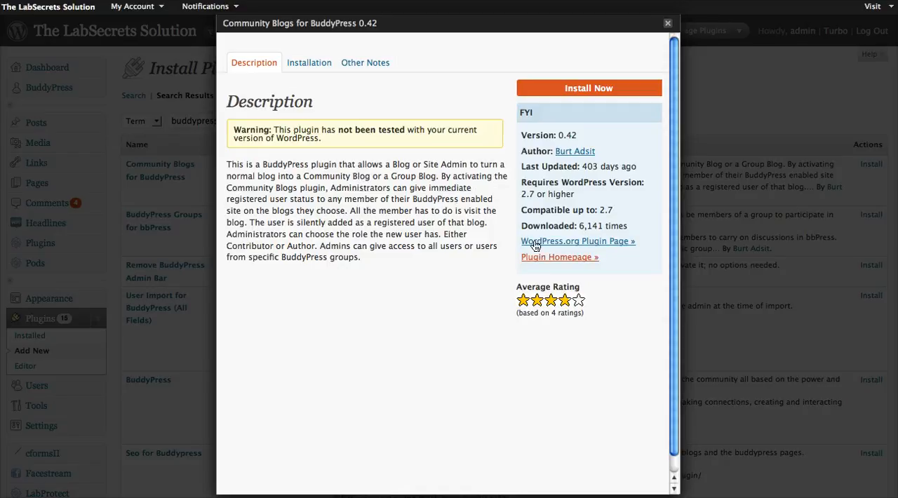
drag(534, 203, 633, 219)
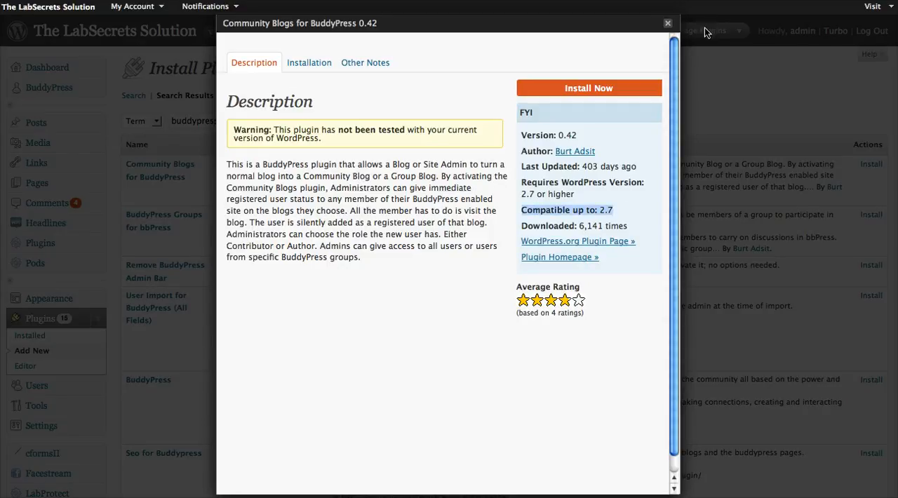
click(668, 23)
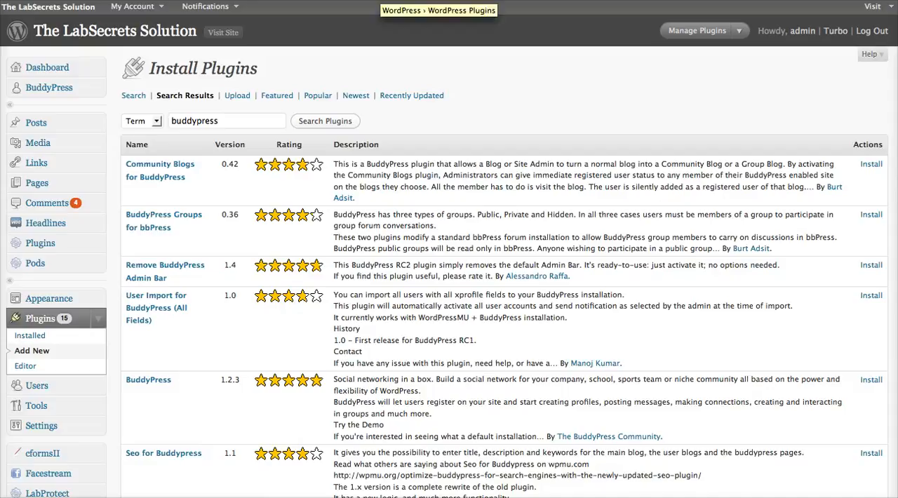
Switch to the WordPress.org Plugin Directory and search it for "buddypress".
click(380, 0)
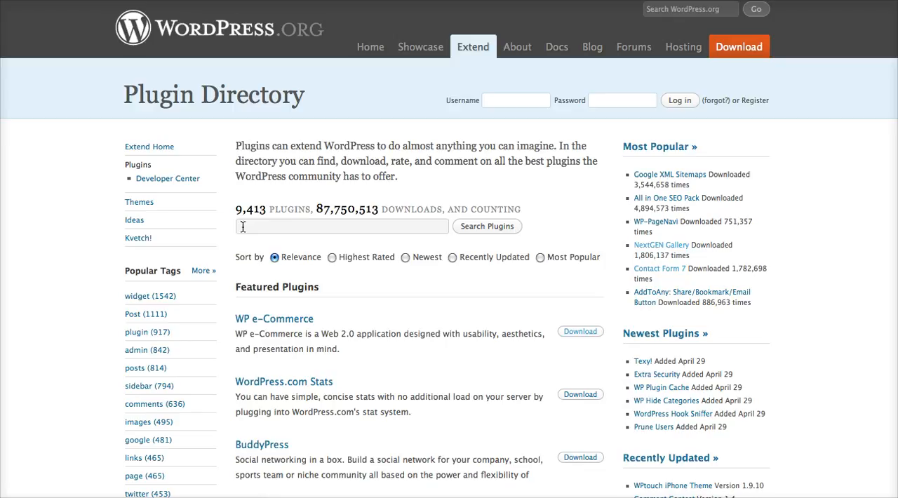
click(285, 224)
text(buddypress)
key(Return)
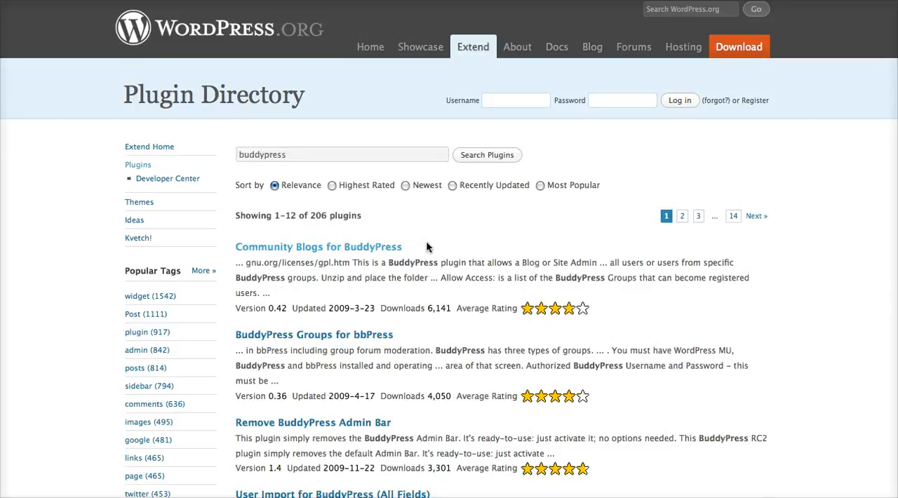
Open the Remove BuddyPress Admin Bar plugin from the search results and save its version 1.4 ZIP file.
scroll(427, 245, down, 3)
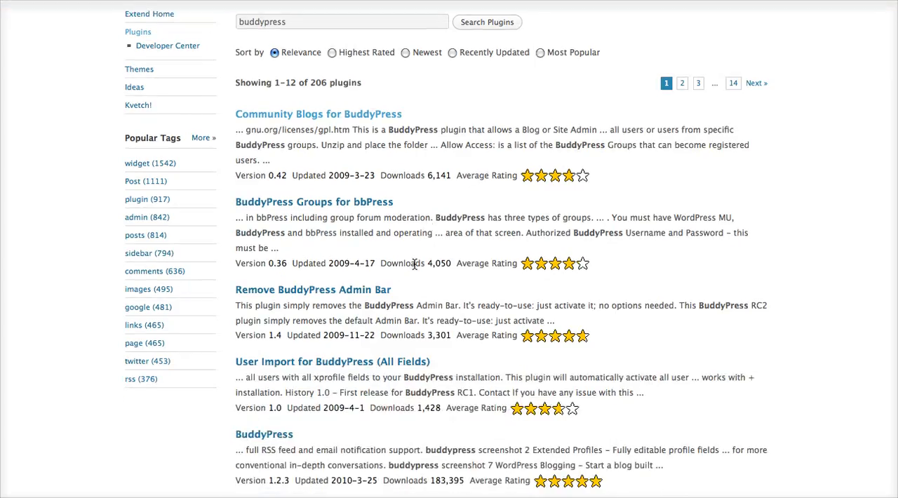
click(355, 292)
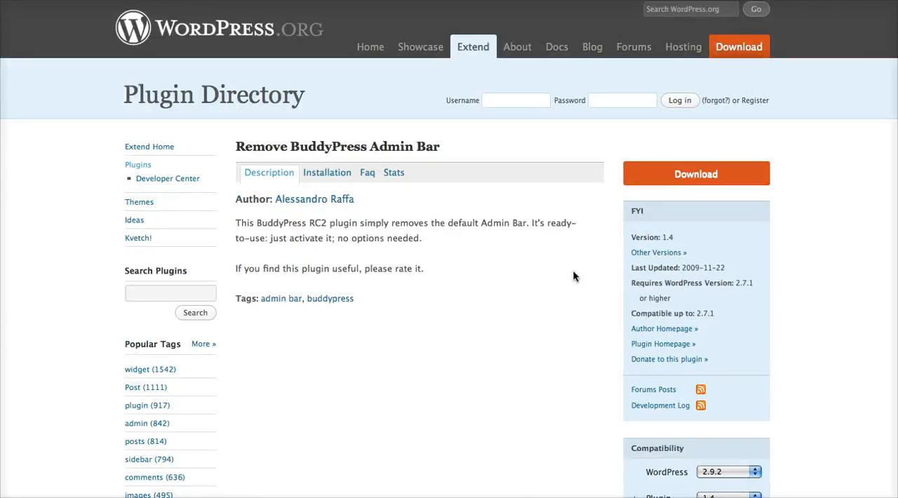
click(676, 178)
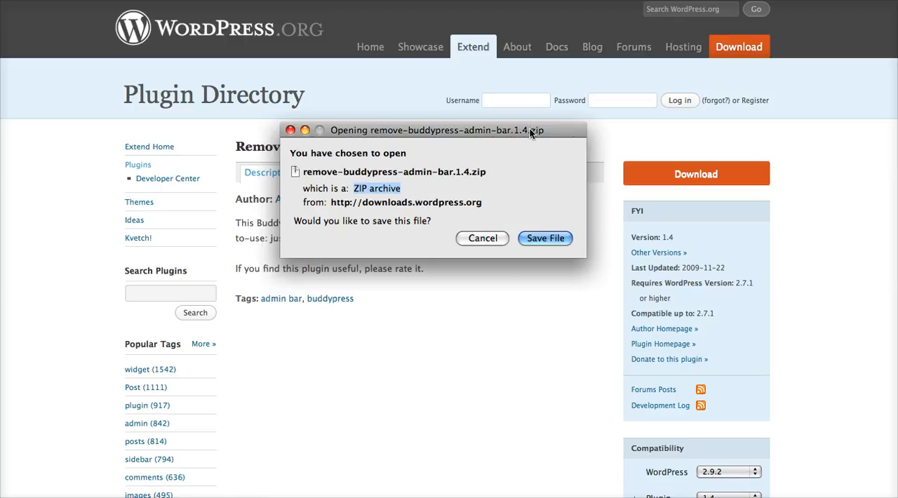
click(540, 238)
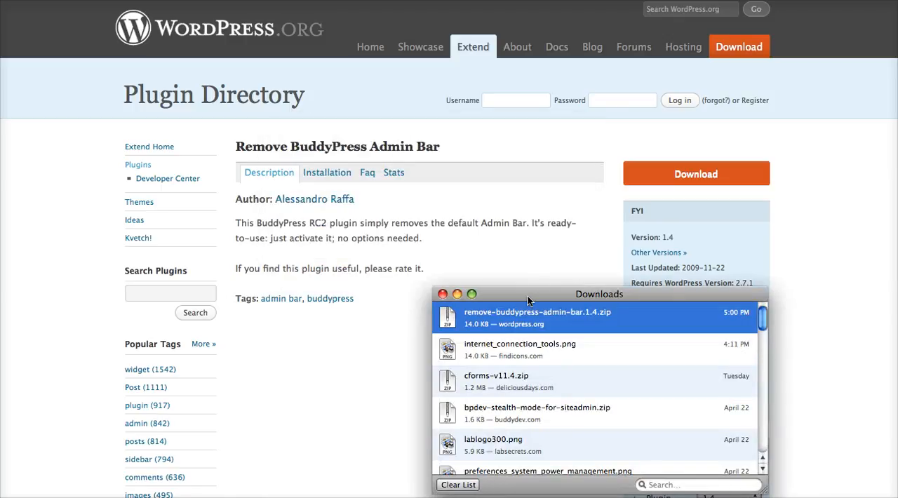
drag(527, 296, 554, 497)
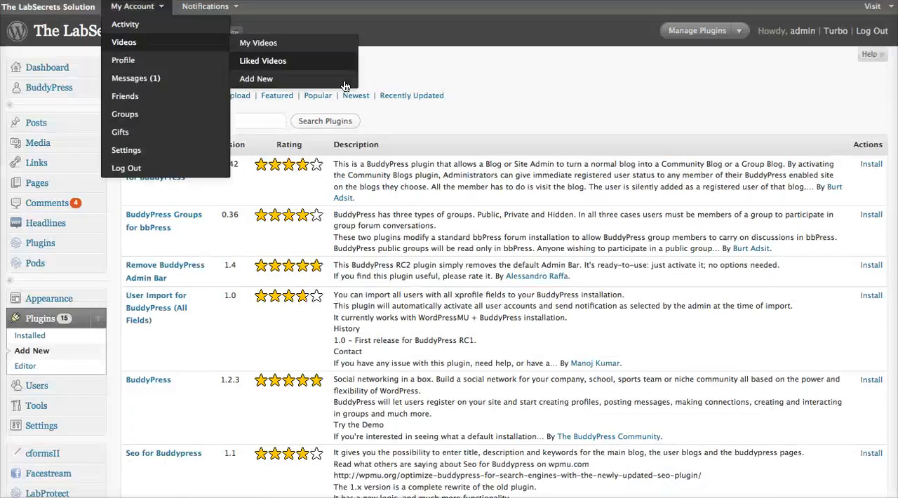
Return to the WordPress admin and choose remove-buddypress-admin-bar.1.4.zip from the Downloads folder as the plugin file to upload.
click(234, 95)
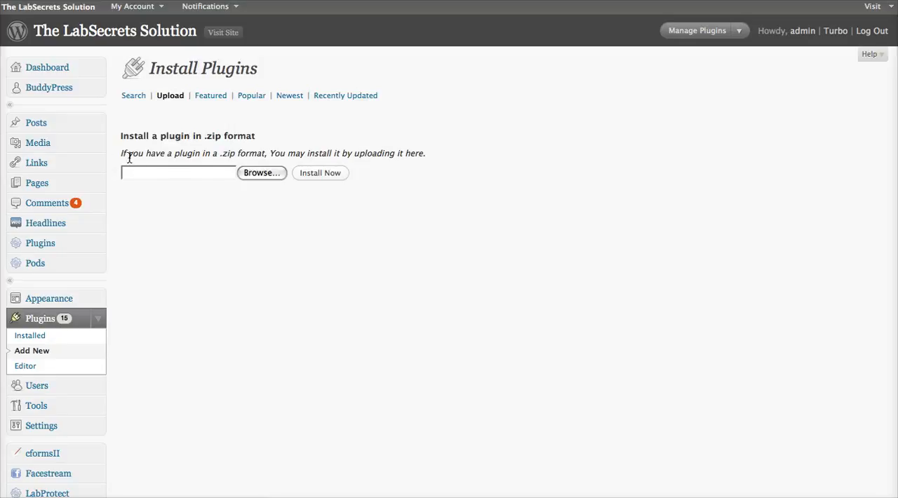
click(258, 172)
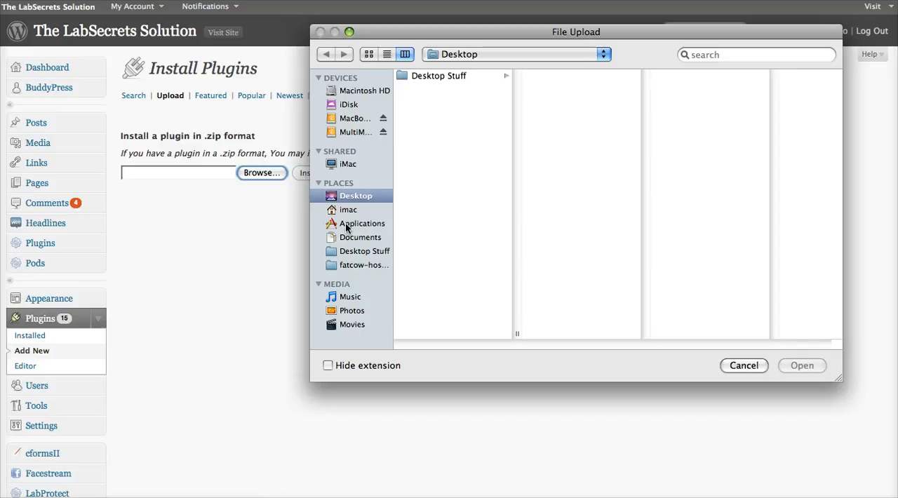
click(348, 210)
click(447, 102)
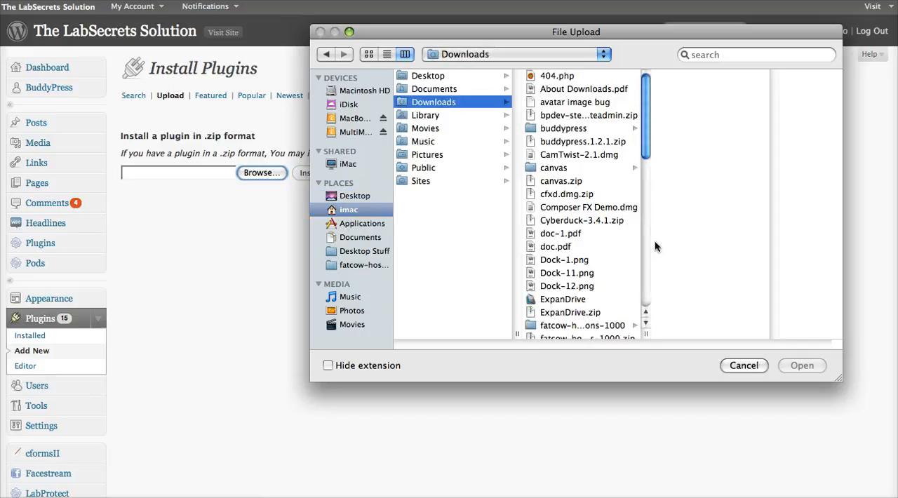
drag(641, 139, 642, 309)
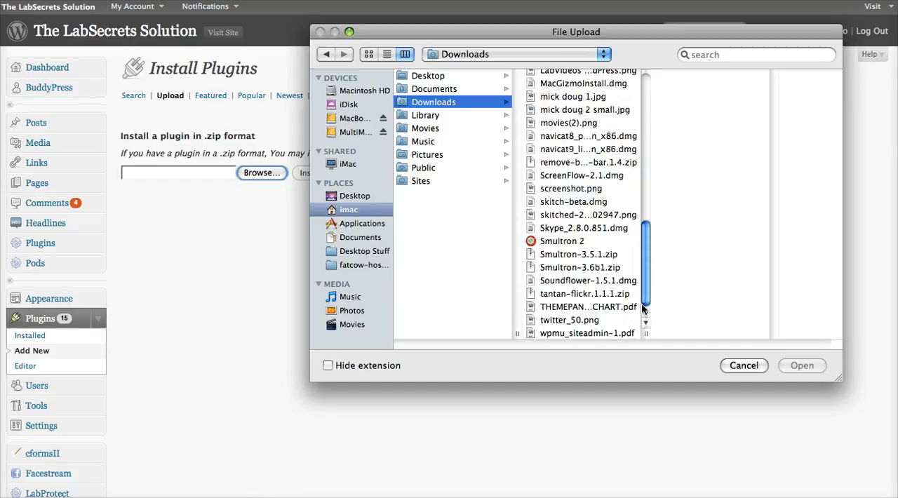
scroll(563, 175, up, 3)
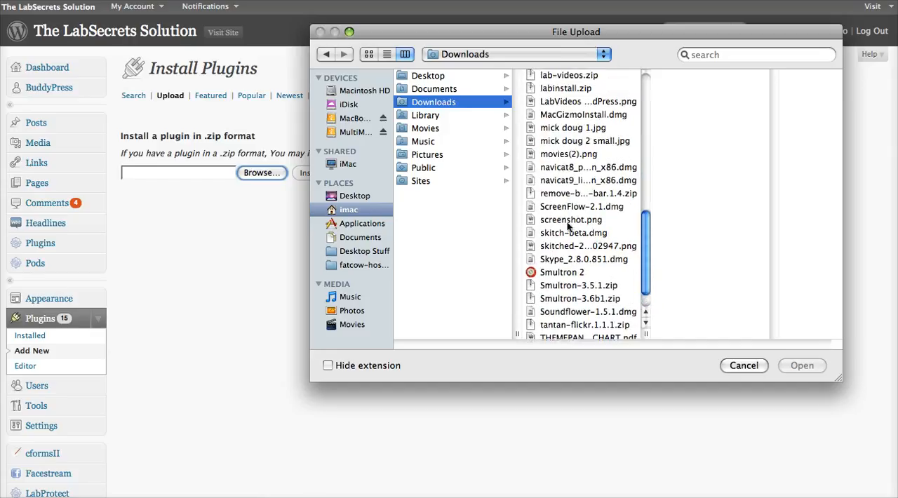
click(572, 196)
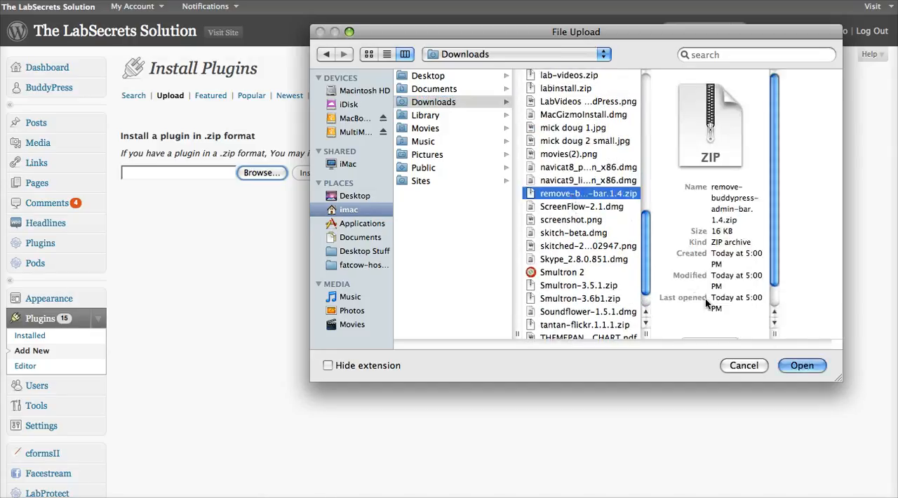
click(791, 366)
Install the uploaded plugin, activate it and look through the list of active plugins.
click(320, 173)
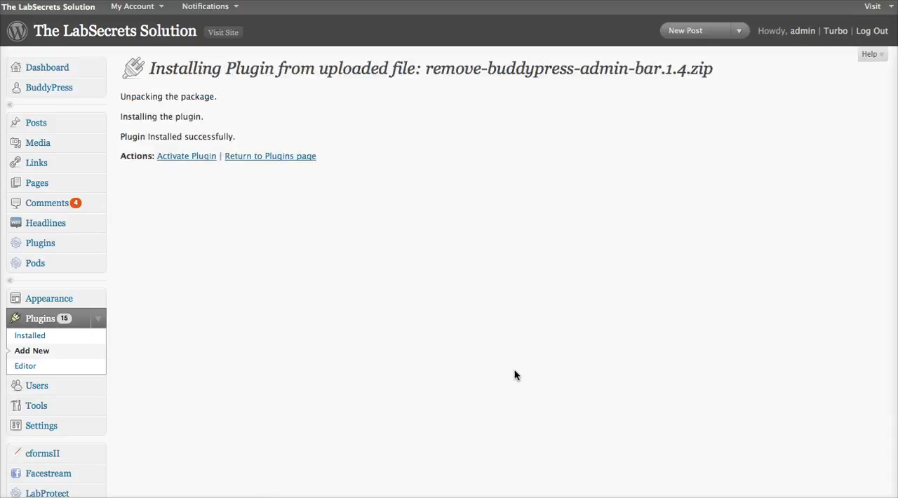
click(181, 158)
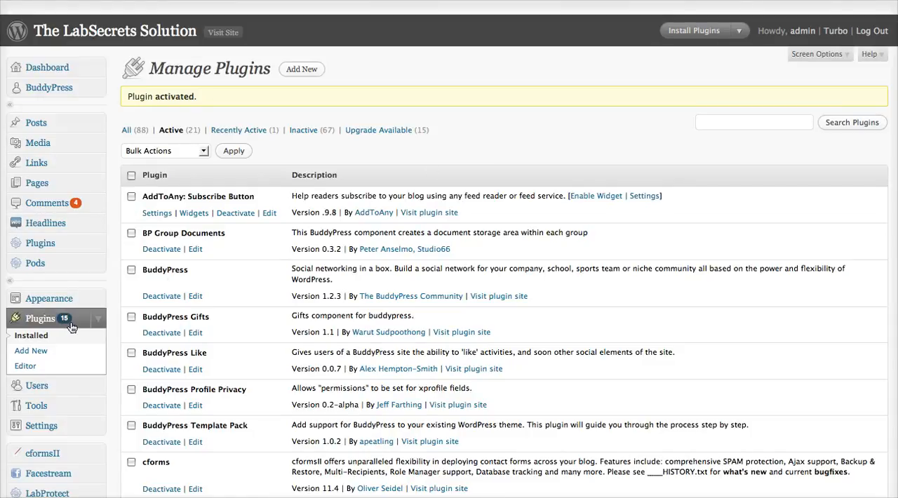
scroll(68, 335, down, 3)
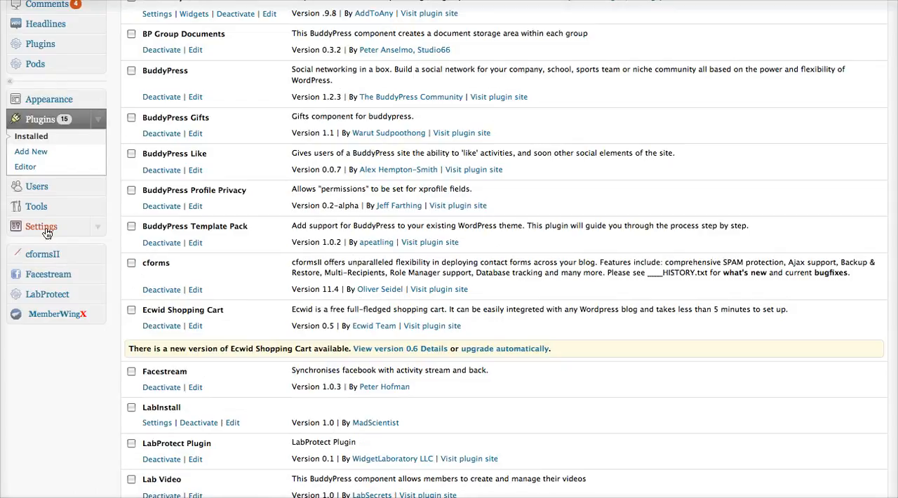
scroll(119, 210, up, 3)
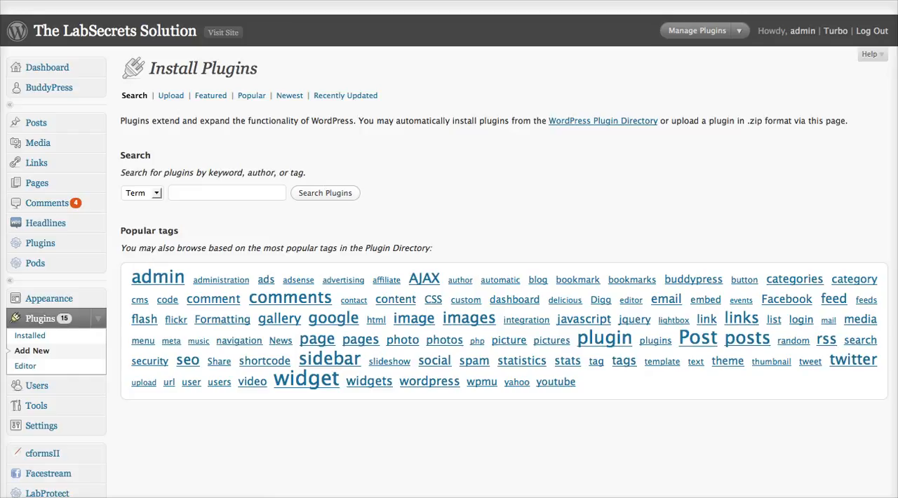
Switch to the FTP client, open the fridn.com connection and browse the site's wp-content/plugins folder.
key(super+Tab)
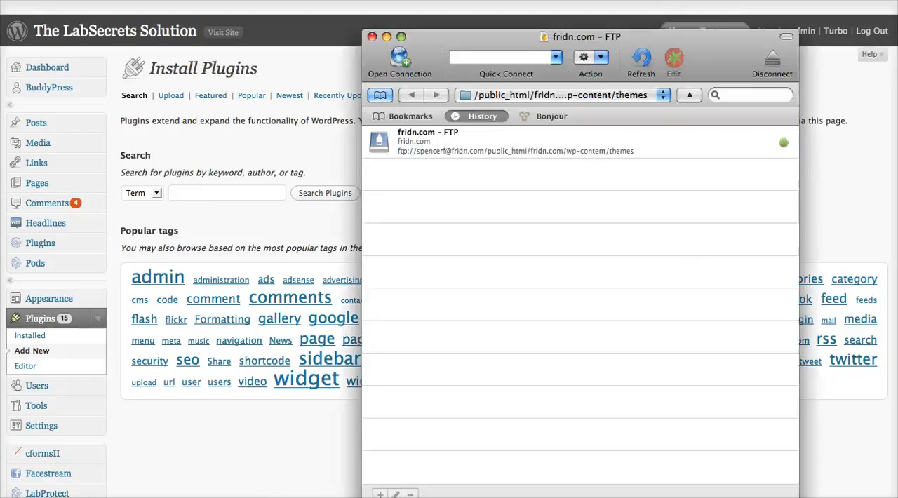
drag(477, 43, 390, 25)
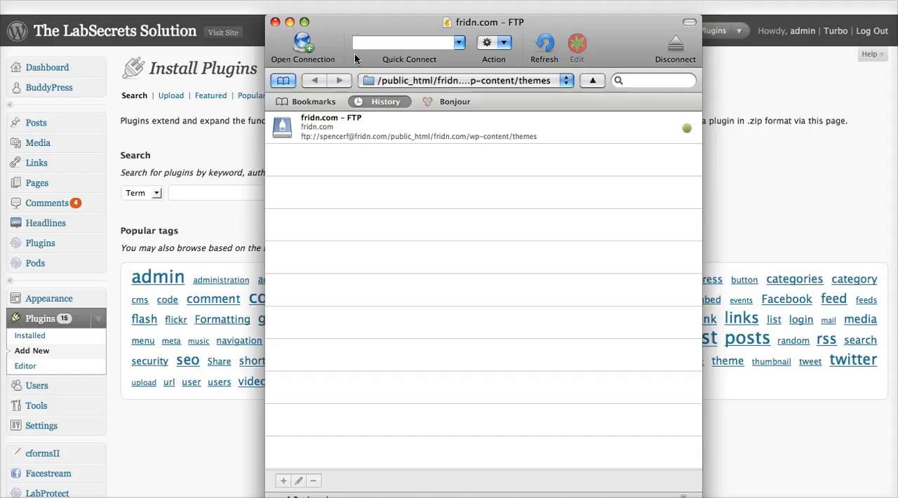
double_click(313, 128)
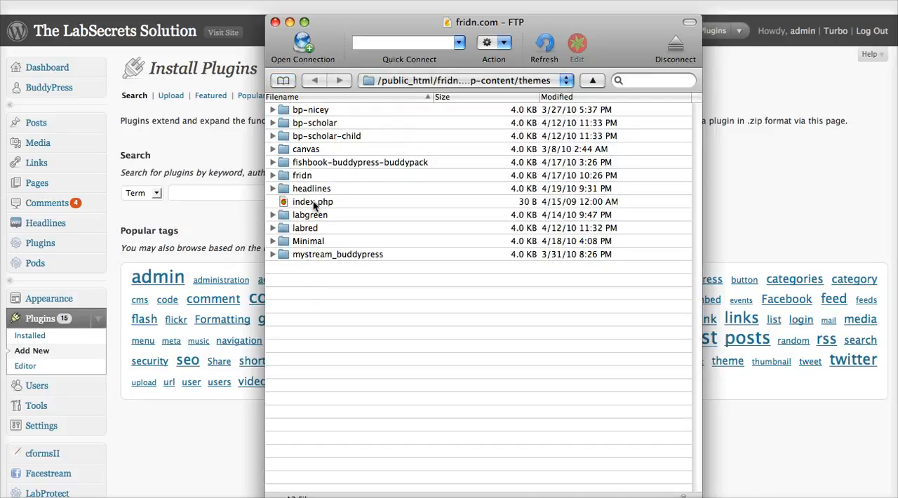
click(372, 82)
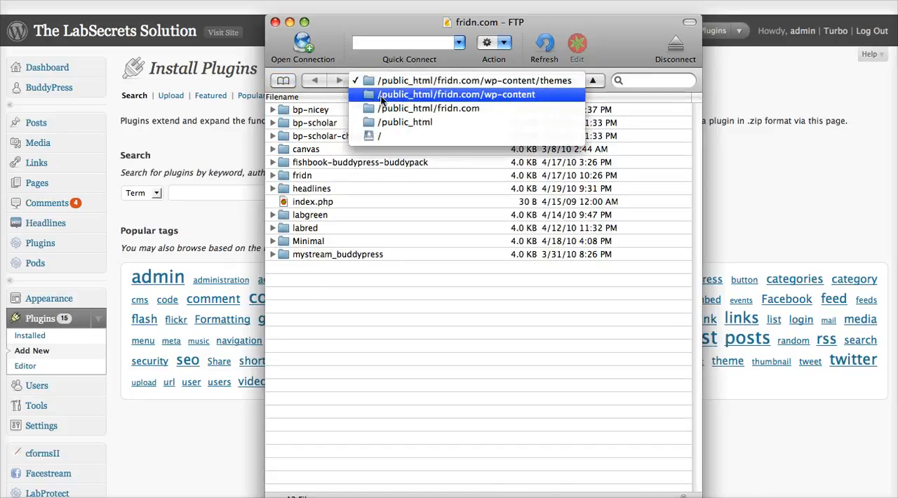
click(393, 92)
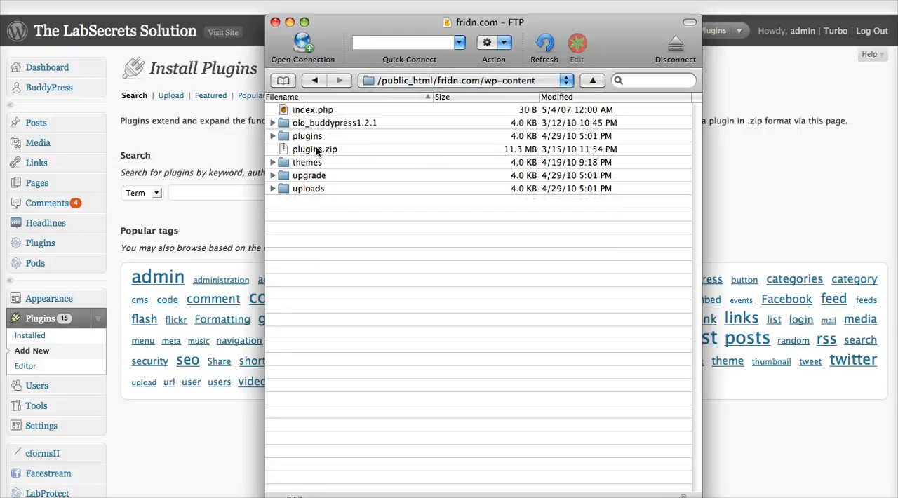
double_click(311, 137)
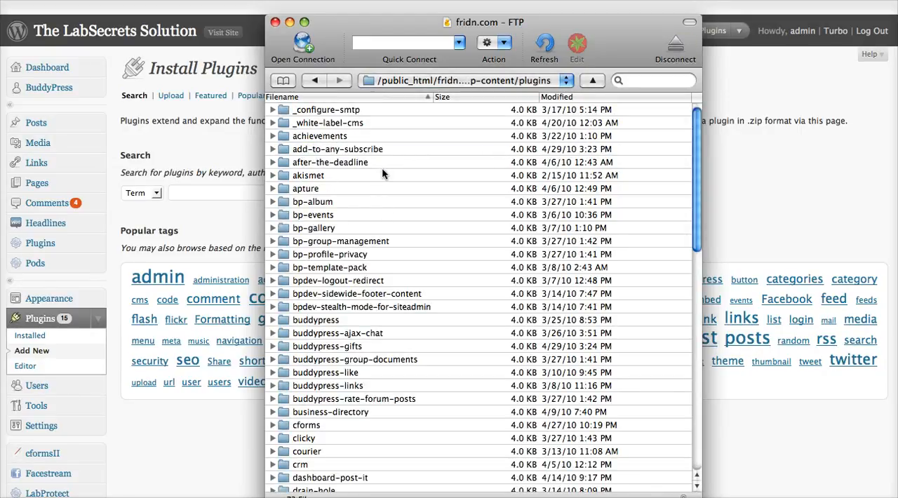
scroll(385, 176, down, 10)
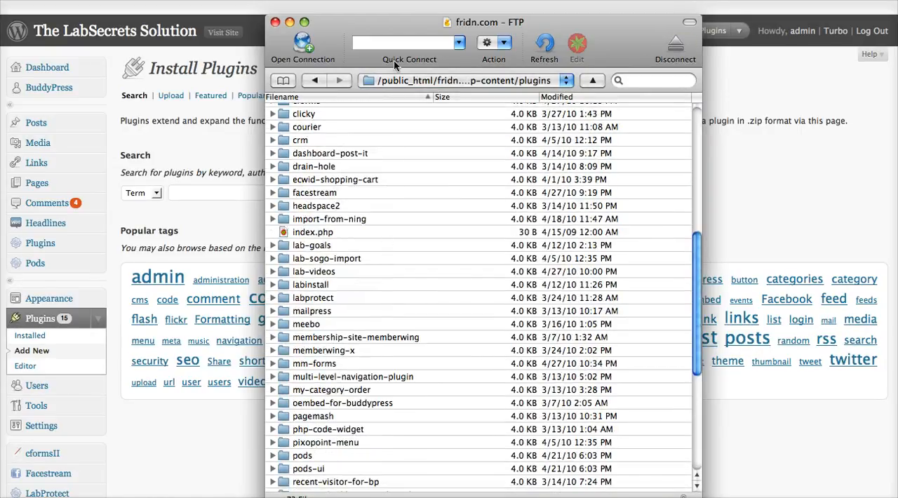
drag(394, 60, 620, 49)
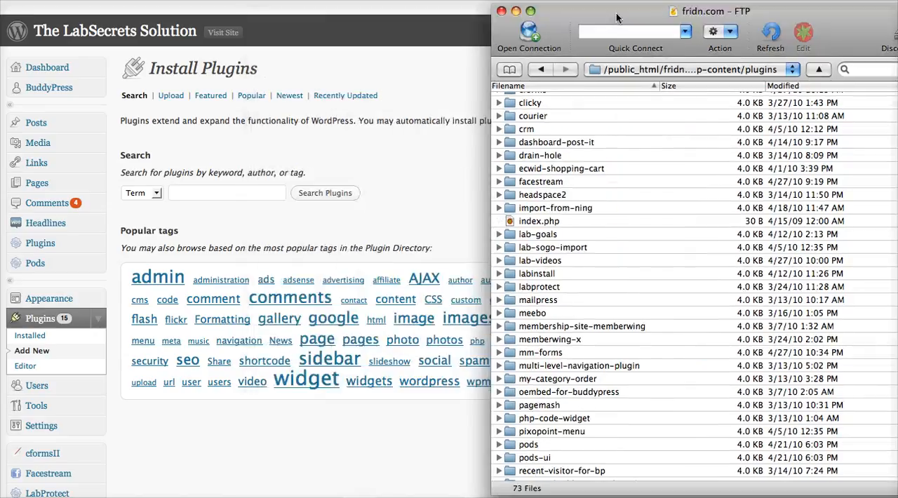
Back in the WordPress admin, search for plugins with the term "images" and view the Blogger Image Import plugin's homepage.
click(228, 140)
click(211, 191)
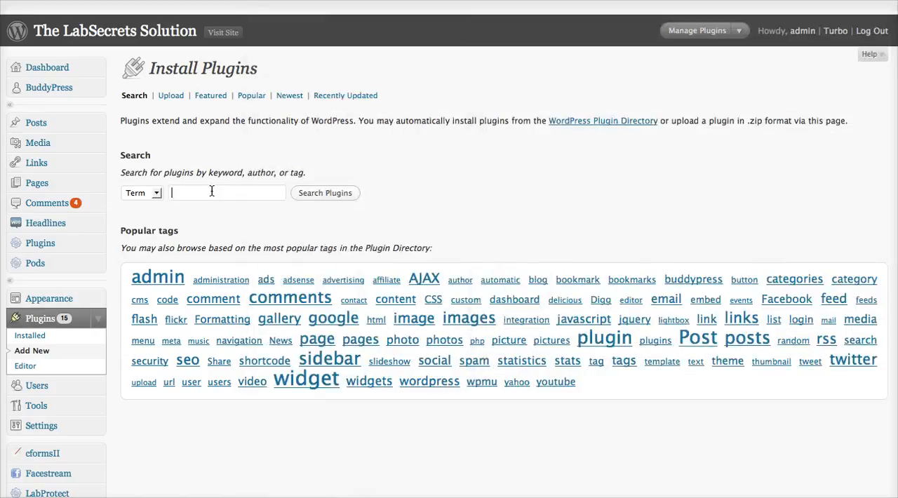
text(images)
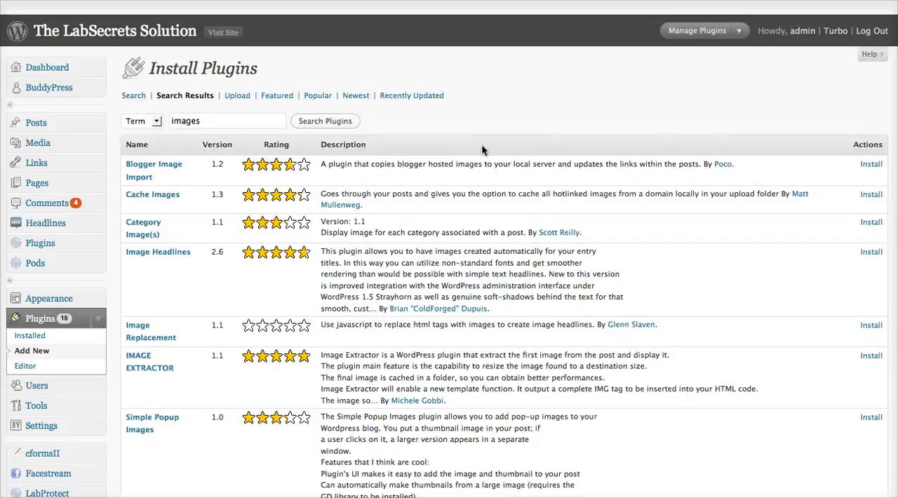
click(169, 166)
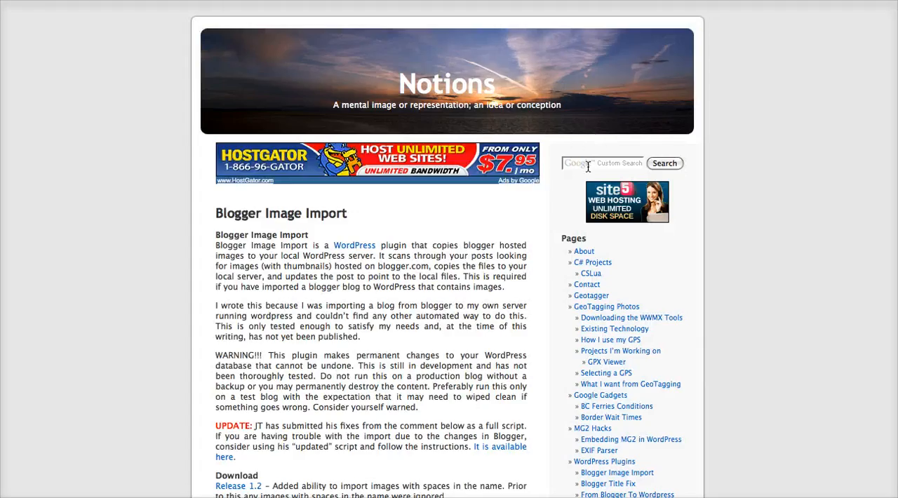
scroll(506, 229, down, 15)
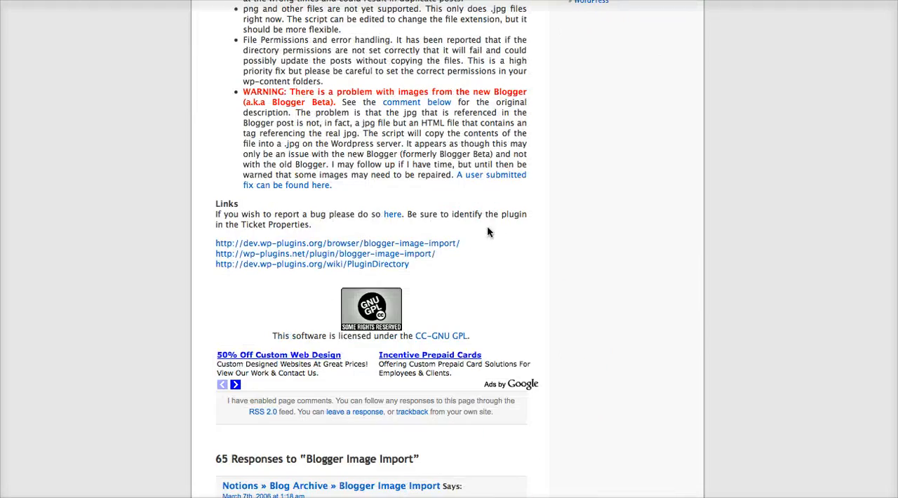
Leave the Blogger Image Import page for the plugin search results, open the Cache Images plugin's directory page and download its zip file.
scroll(453, 246, down, 4)
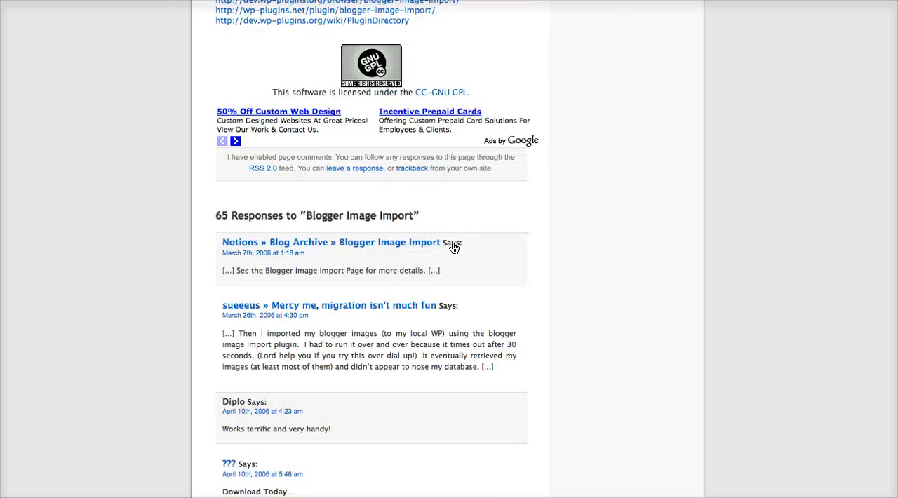
scroll(452, 245, up, 18)
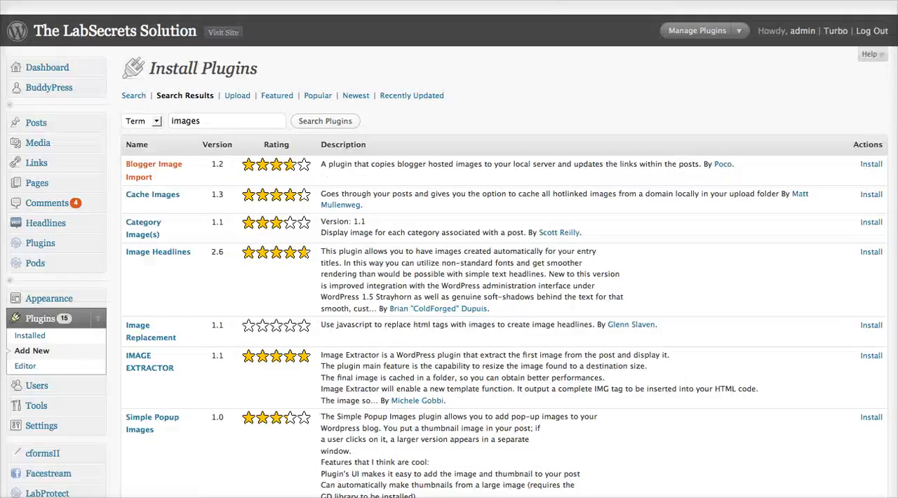
click(161, 196)
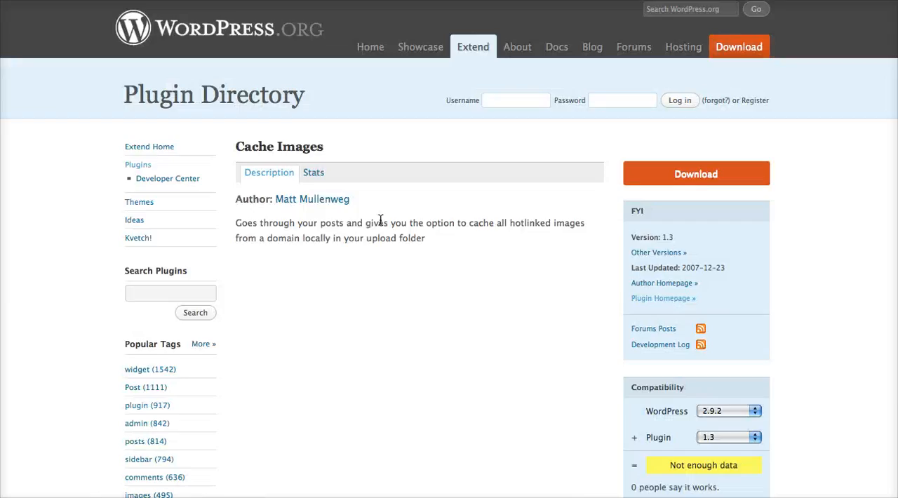
click(730, 176)
click(529, 238)
Switch to the FTP client, place its window beside the browser's download list and reveal the downloaded cache-images.zip in Finder.
click(581, 496)
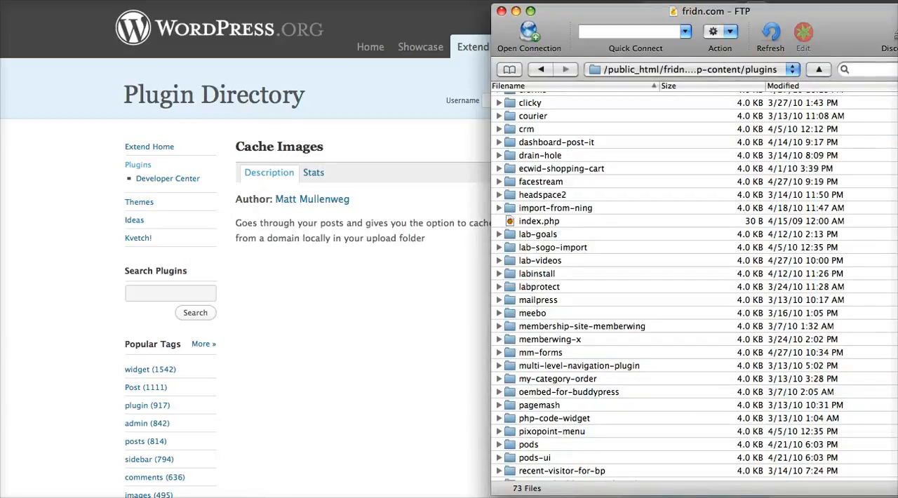
drag(555, 15, 370, 4)
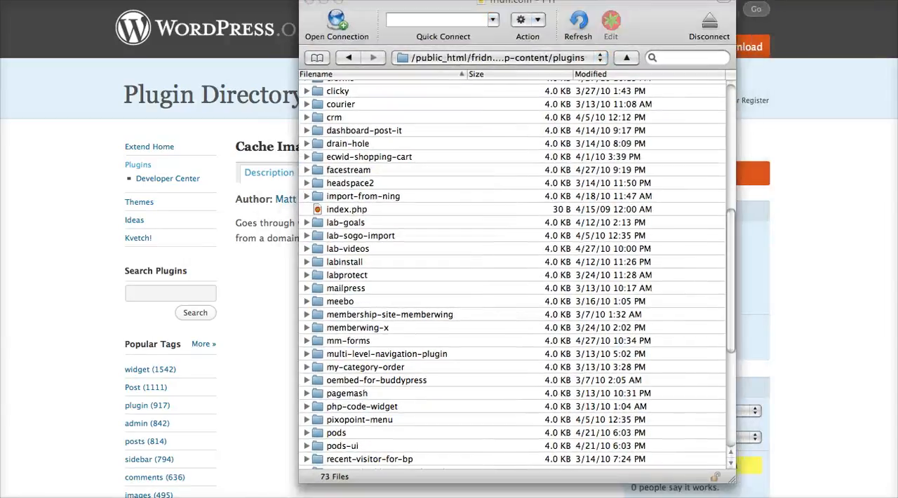
key(alt+super+l)
drag(550, 124, 636, 125)
click(635, 144)
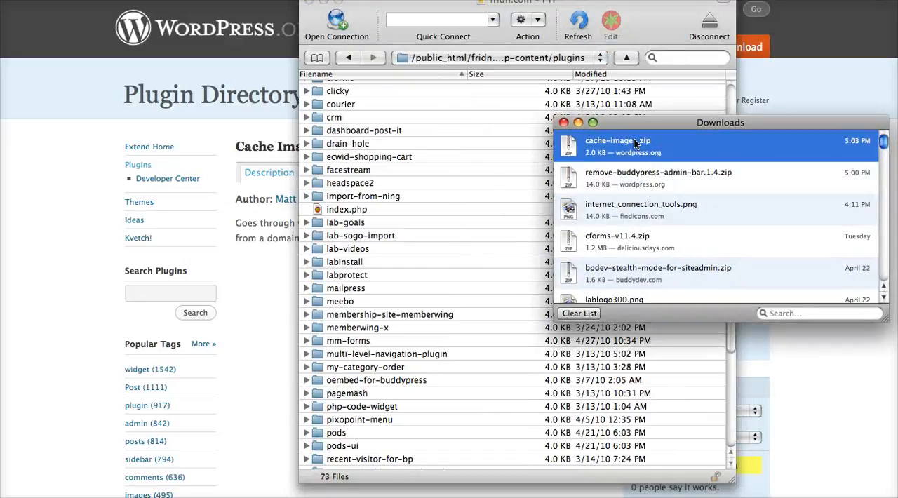
right_click(635, 143)
click(663, 162)
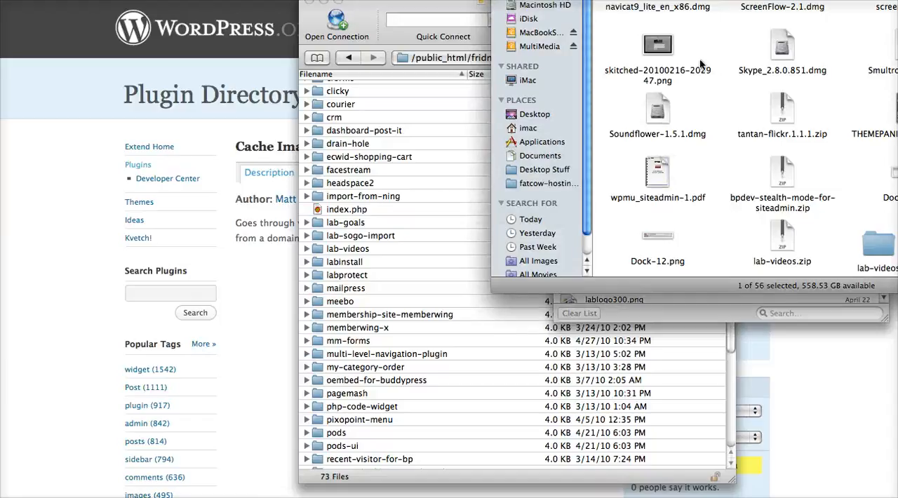
Copy the downloaded Cache Images plugin from Finder into the site's wp-content/plugins folder over FTP and bring the FTP window to the front.
drag(897, 242, 454, 112)
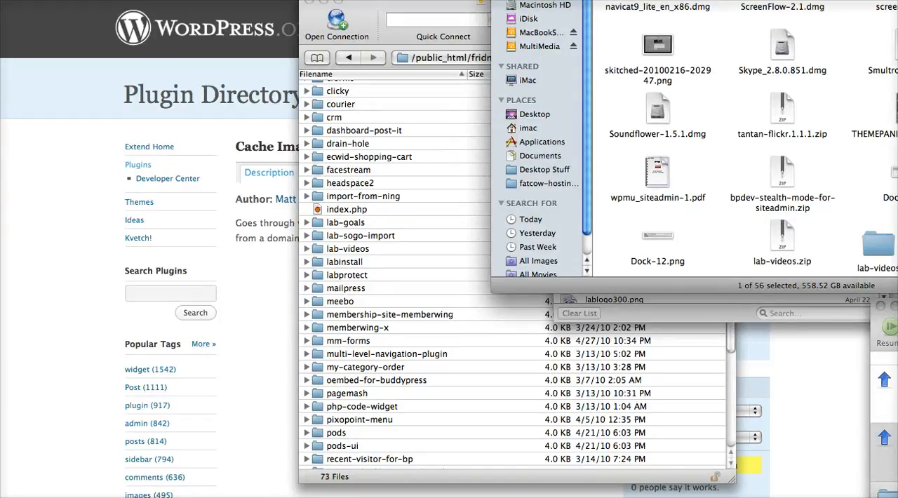
drag(897, 242, 472, 255)
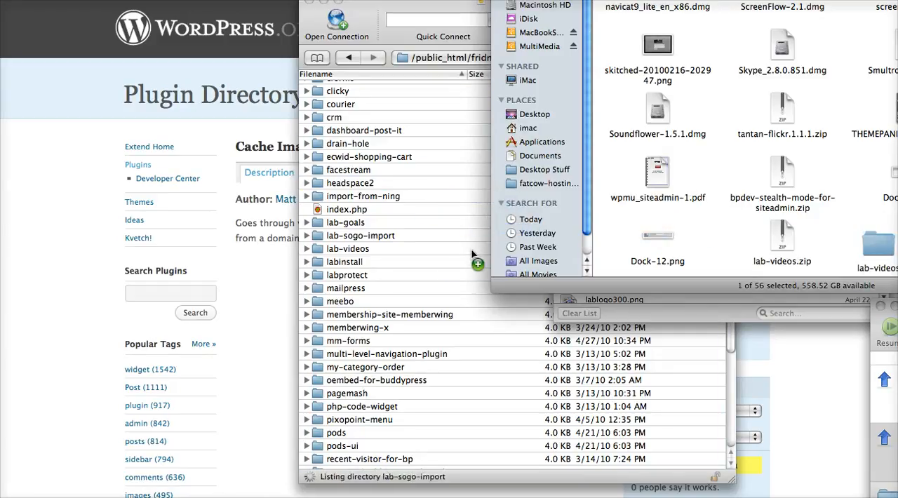
drag(561, 0, 784, 1)
click(662, 19)
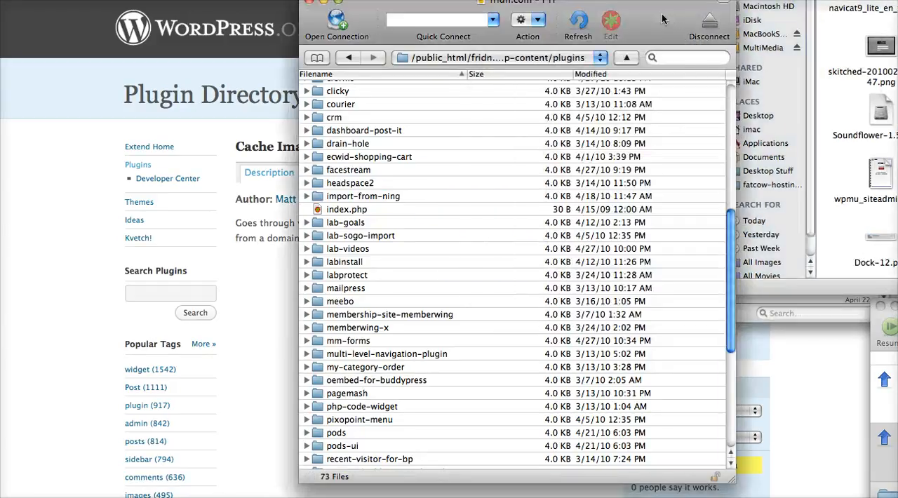